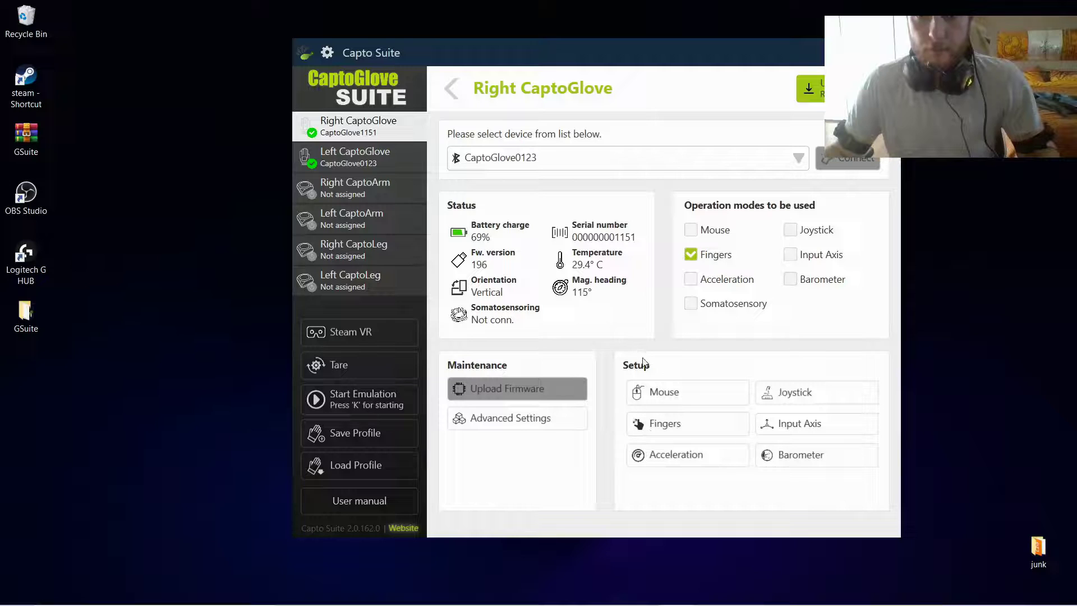
Step: Set the right glove's index bending sensor to emulate the VR controller's Trigger function
{"action": "left_click", "coordinate": [661, 425]}
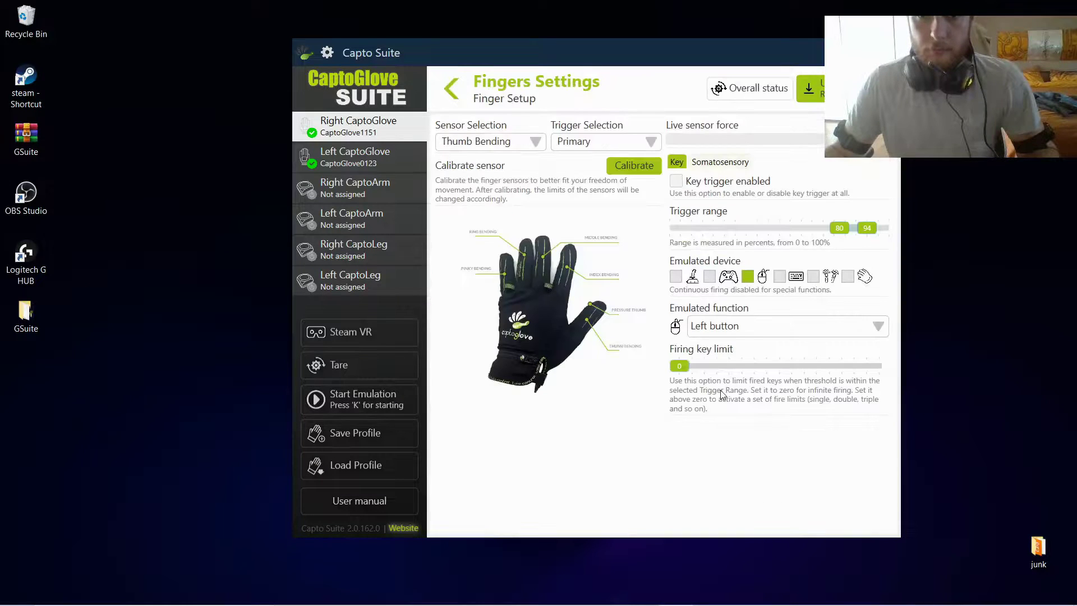
{"action": "left_click", "coordinate": [501, 144]}
{"action": "left_click", "coordinate": [481, 183]}
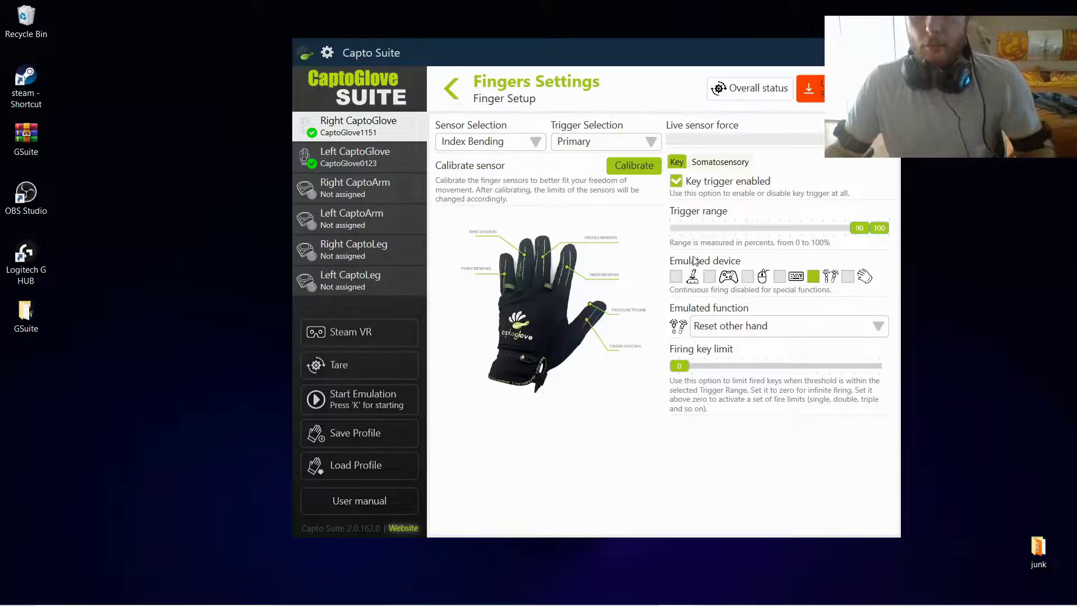
{"action": "left_click", "coordinate": [831, 277]}
{"action": "left_click", "coordinate": [760, 325]}
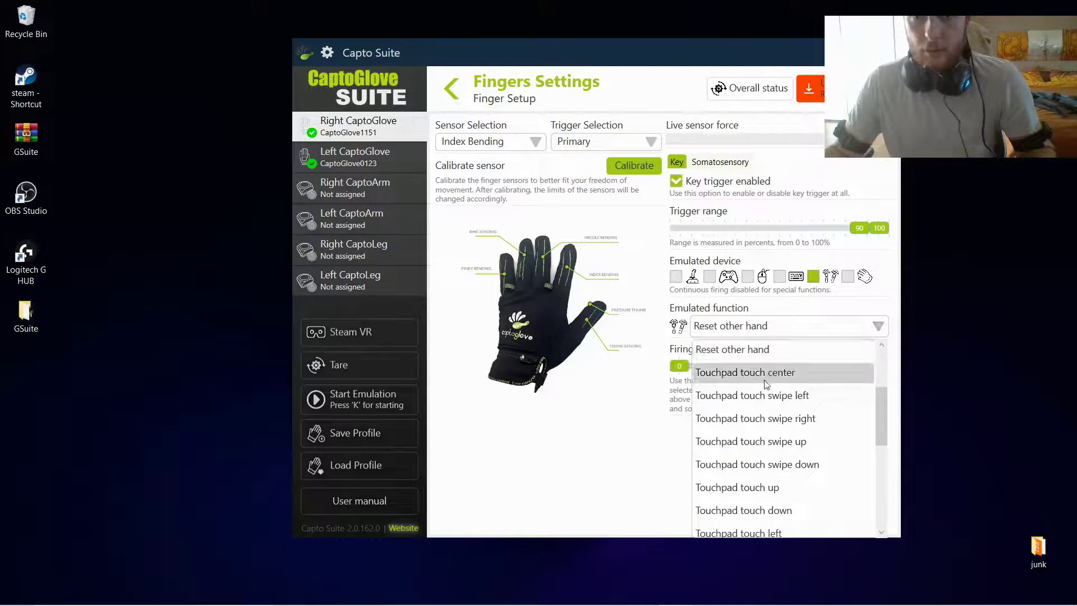
{"action": "scroll", "coordinate": [724, 373], "scroll_direction": "up", "scroll_amount": 2}
{"action": "left_click", "coordinate": [722, 374]}
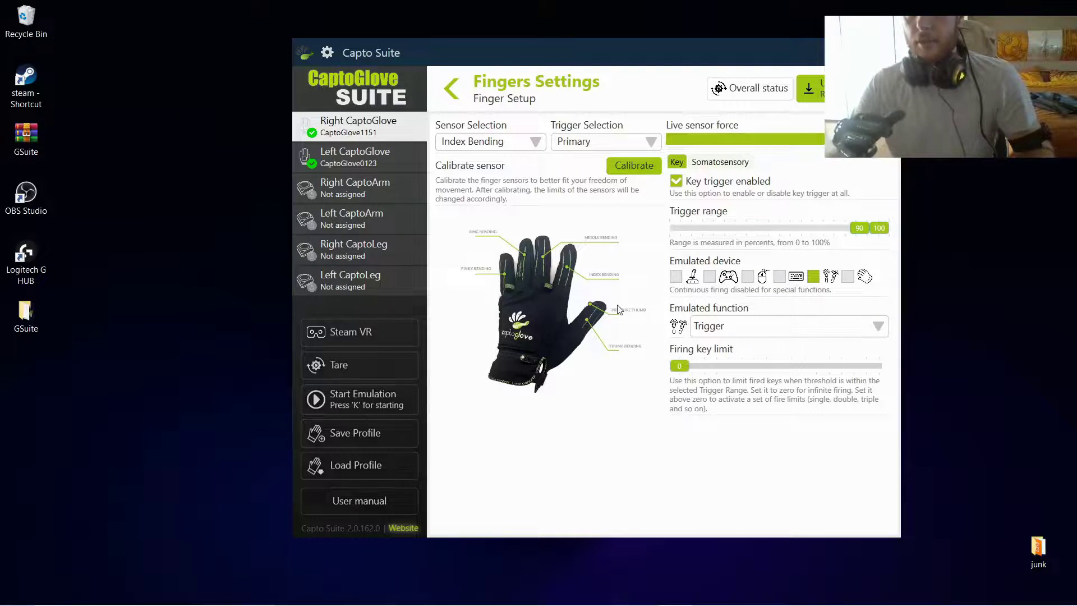
Step: Set the right glove's middle bending sensor to emulate the VR controller's Grip function
{"action": "left_click", "coordinate": [494, 142]}
{"action": "left_click", "coordinate": [493, 227]}
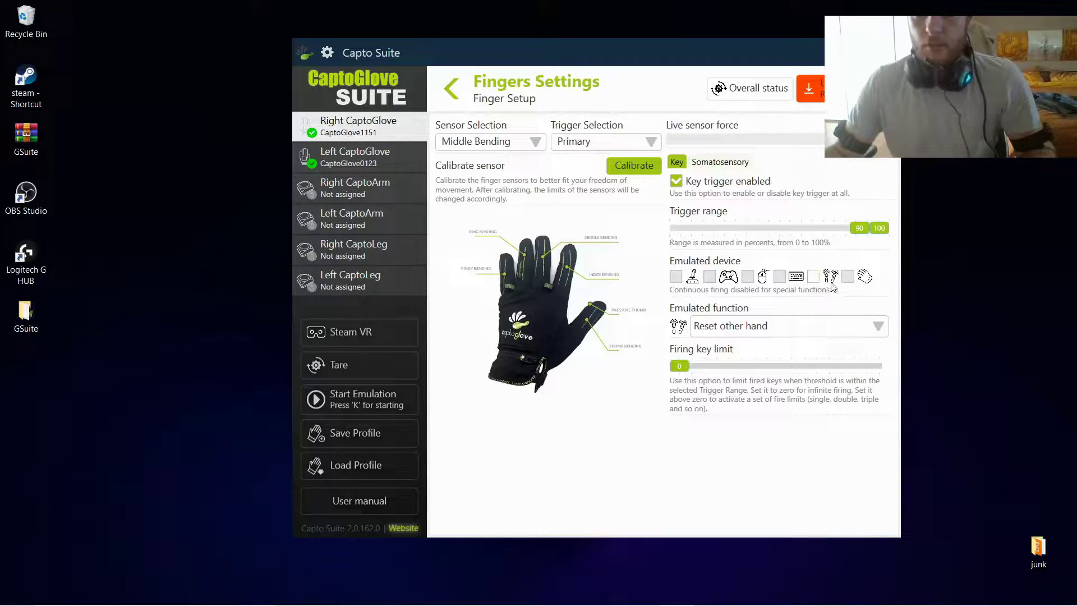
{"action": "left_click", "coordinate": [776, 329]}
{"action": "scroll", "coordinate": [766, 383], "scroll_direction": "up", "scroll_amount": 1}
{"action": "scroll", "coordinate": [766, 383], "scroll_direction": "up", "scroll_amount": 1}
{"action": "left_click", "coordinate": [719, 396]}
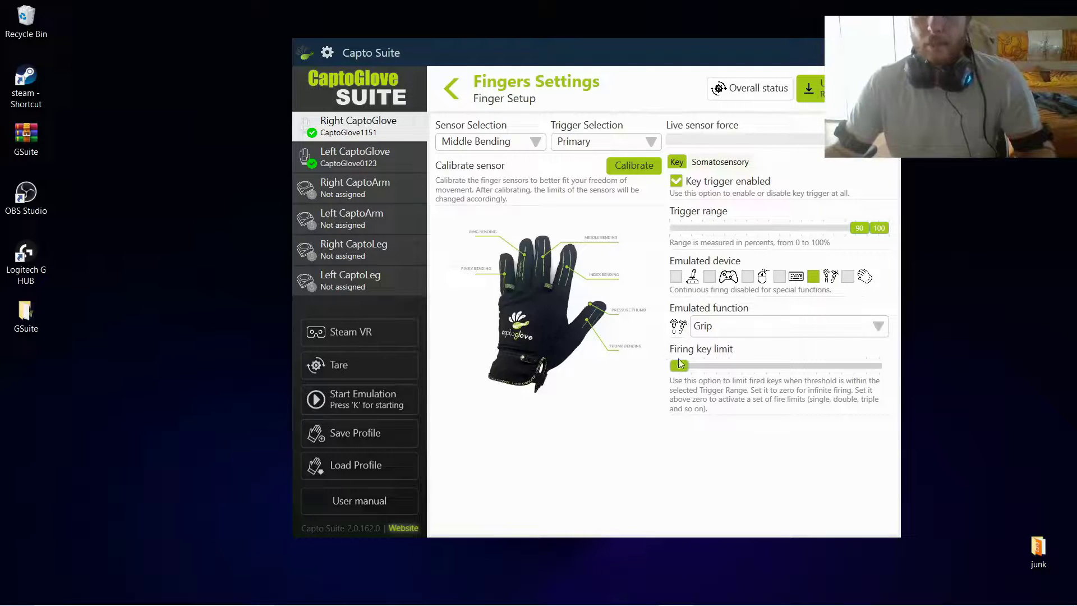
Step: Review the right glove's pinky bending trigger settings and return to the glove overview
{"action": "left_click", "coordinate": [526, 144]}
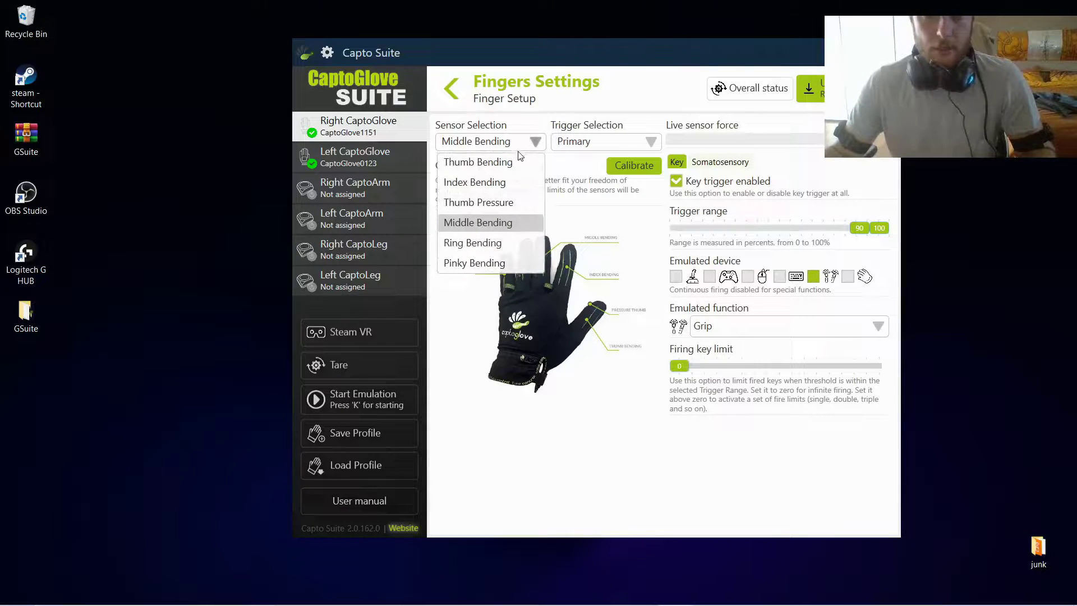
{"action": "left_click", "coordinate": [474, 262]}
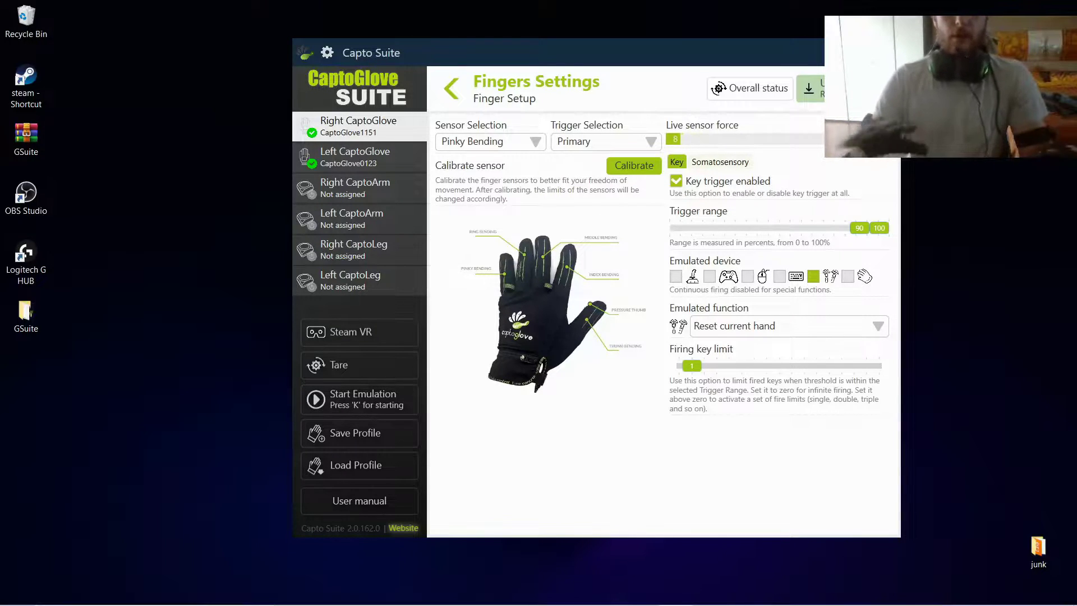
{"action": "left_click", "coordinate": [451, 88]}
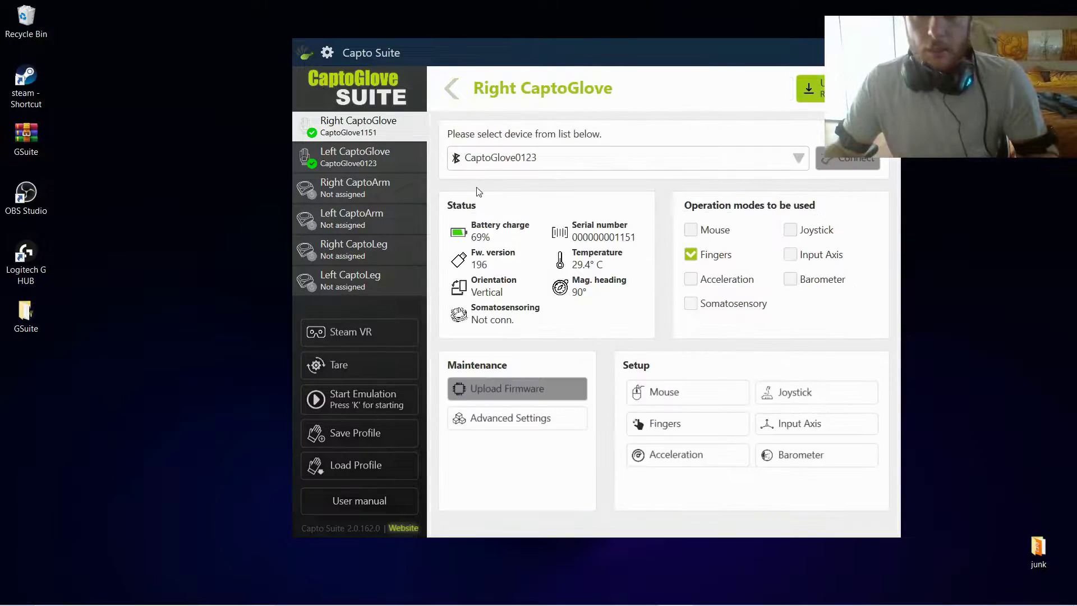
Step: Review the left glove's finger settings for the pinky, middle and index bending sensors
{"action": "left_click", "coordinate": [348, 162]}
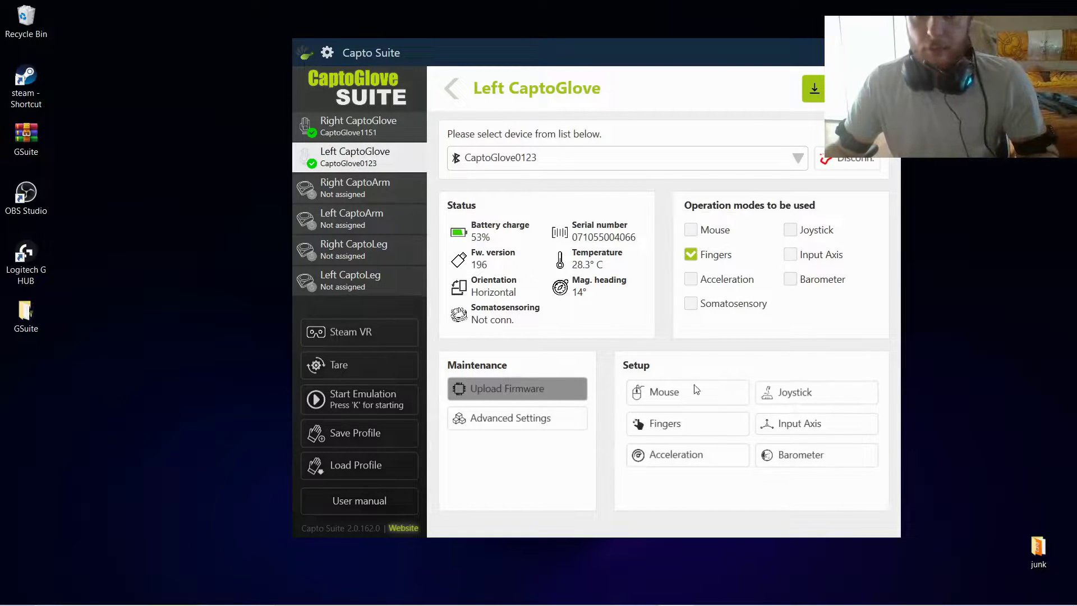
{"action": "left_click", "coordinate": [651, 432]}
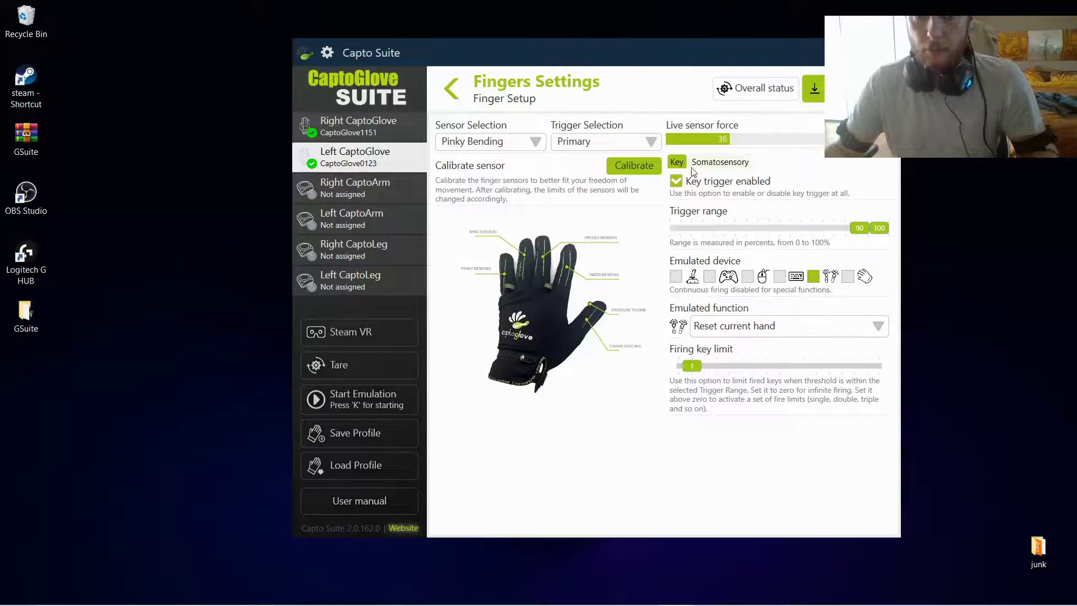
{"action": "left_click", "coordinate": [515, 145]}
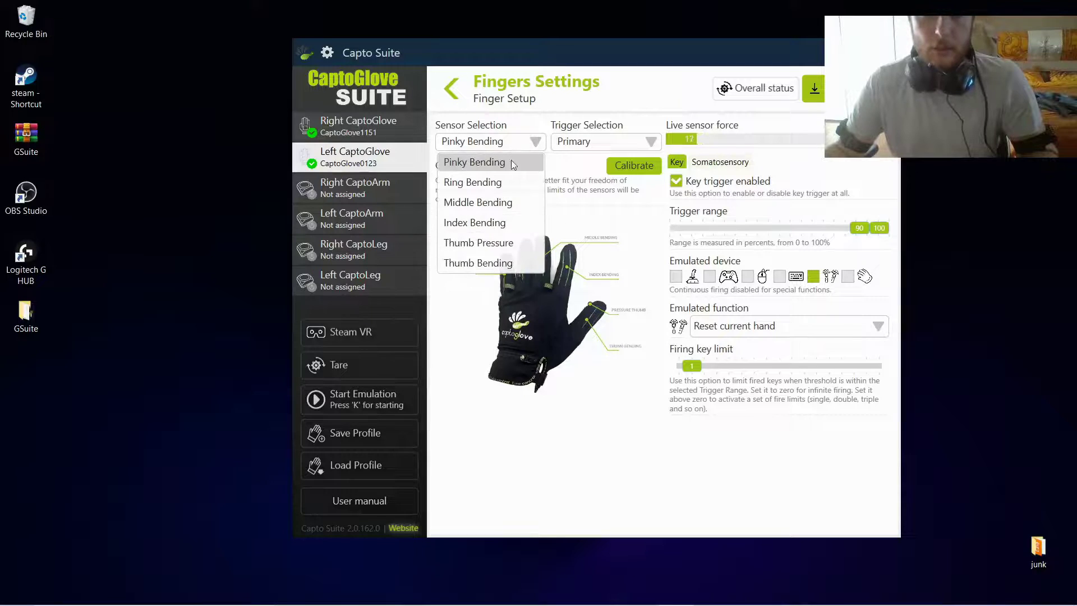
{"action": "left_click", "coordinate": [495, 204]}
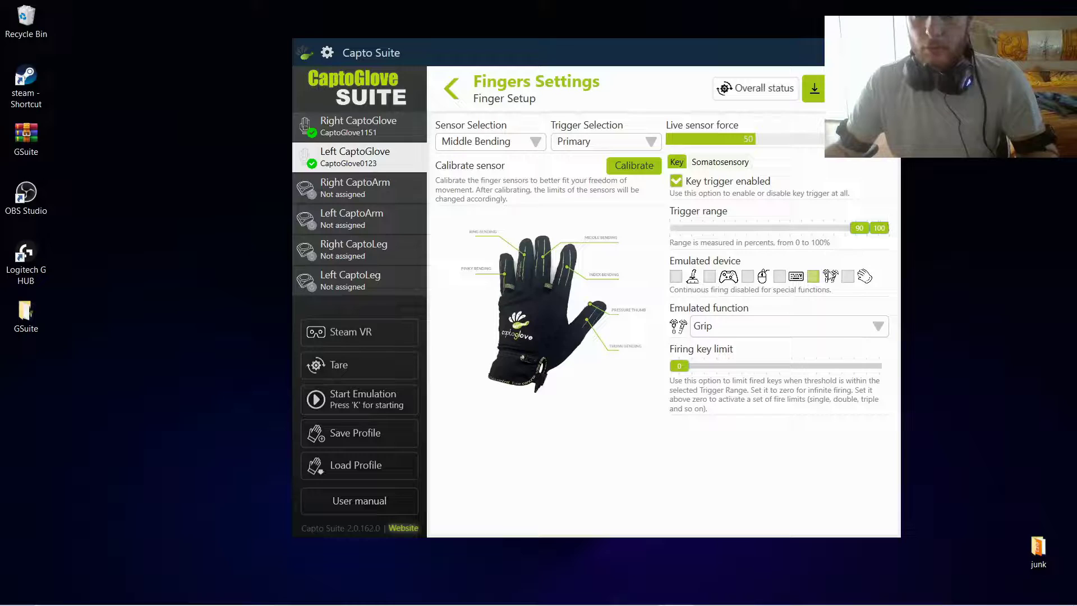
{"action": "left_click", "coordinate": [469, 140]}
{"action": "left_click", "coordinate": [484, 223]}
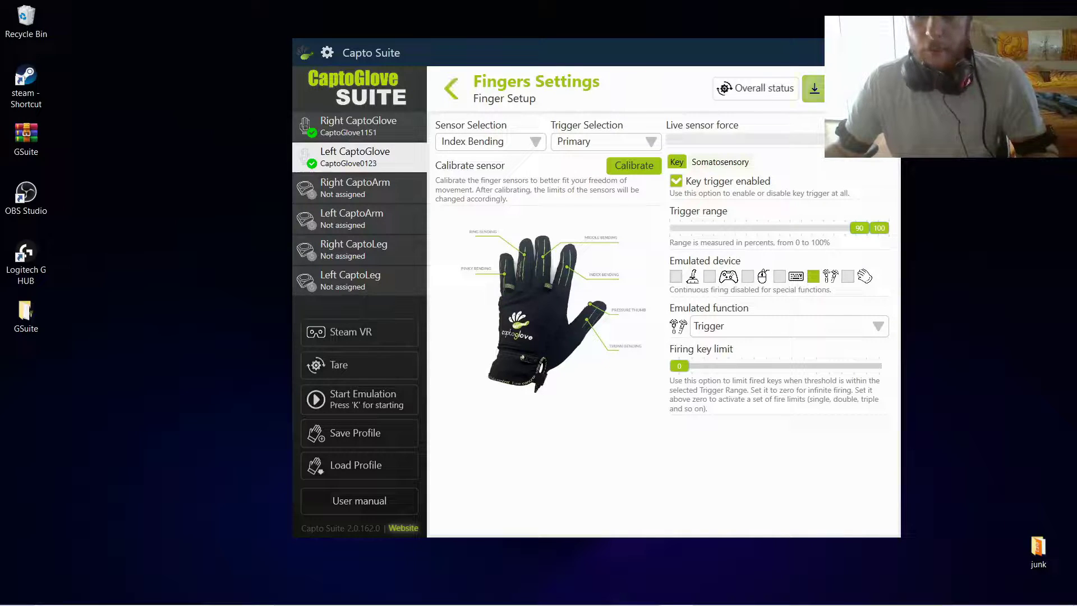
Step: Save the left glove's finger configuration and return to its overview
{"action": "left_click", "coordinate": [813, 88]}
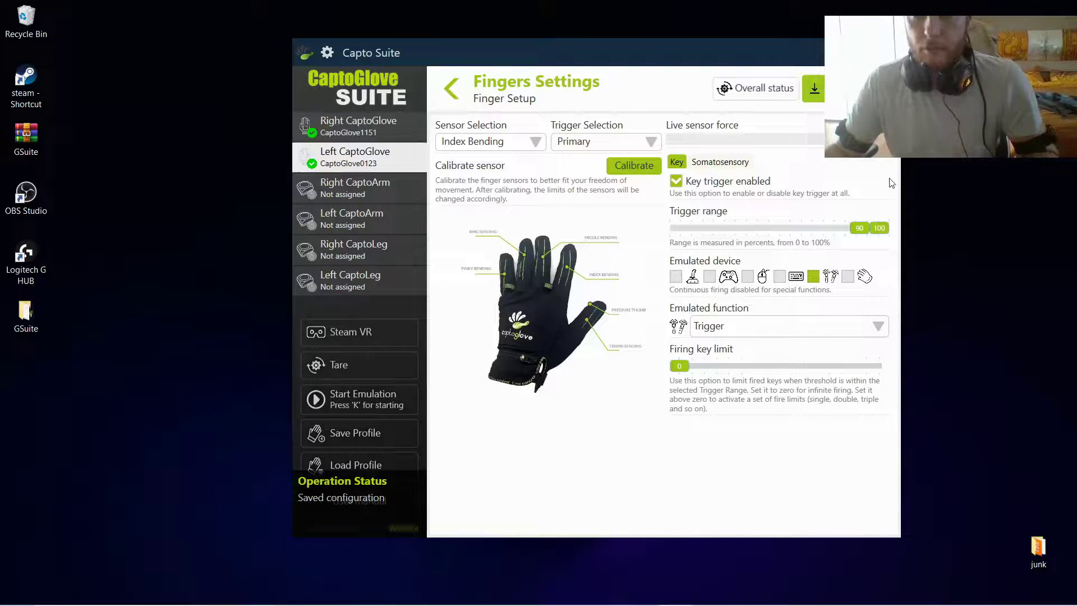
{"action": "left_click_drag", "start_coordinate": [869, 226], "coordinate": [861, 227]}
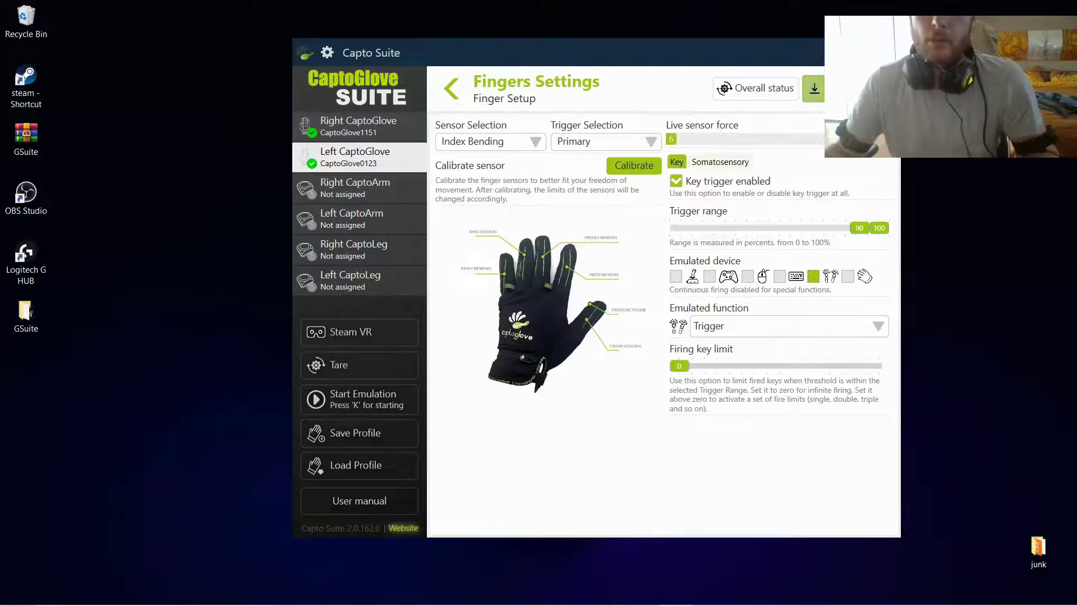
{"action": "left_click", "coordinate": [453, 95]}
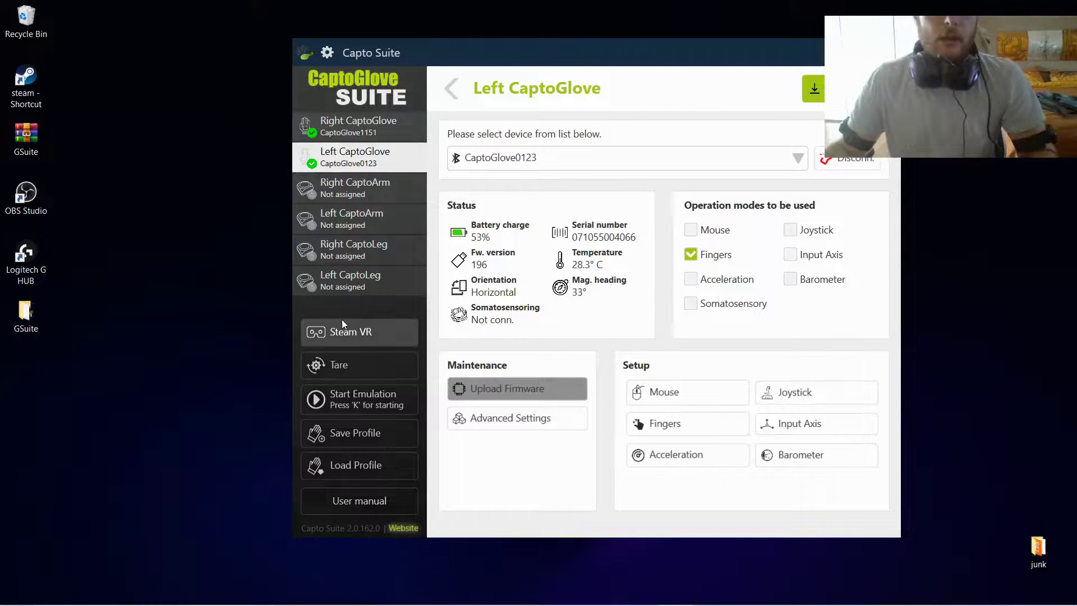
Step: Open the Steam VR setup and read the used boards to fill in the device assignments
{"action": "left_click", "coordinate": [352, 325]}
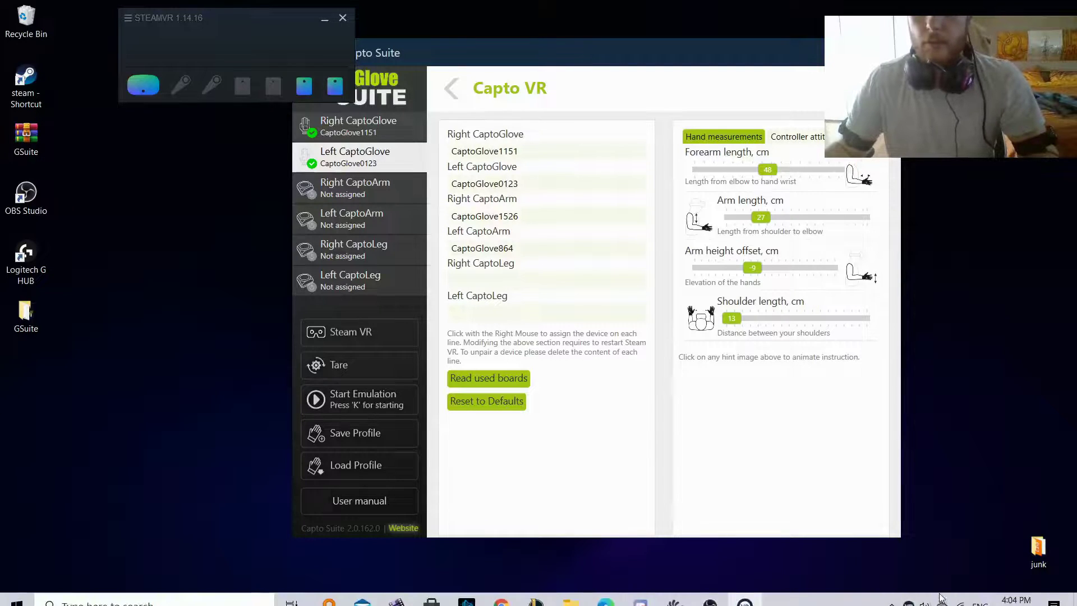
{"action": "right_click", "coordinate": [910, 592]}
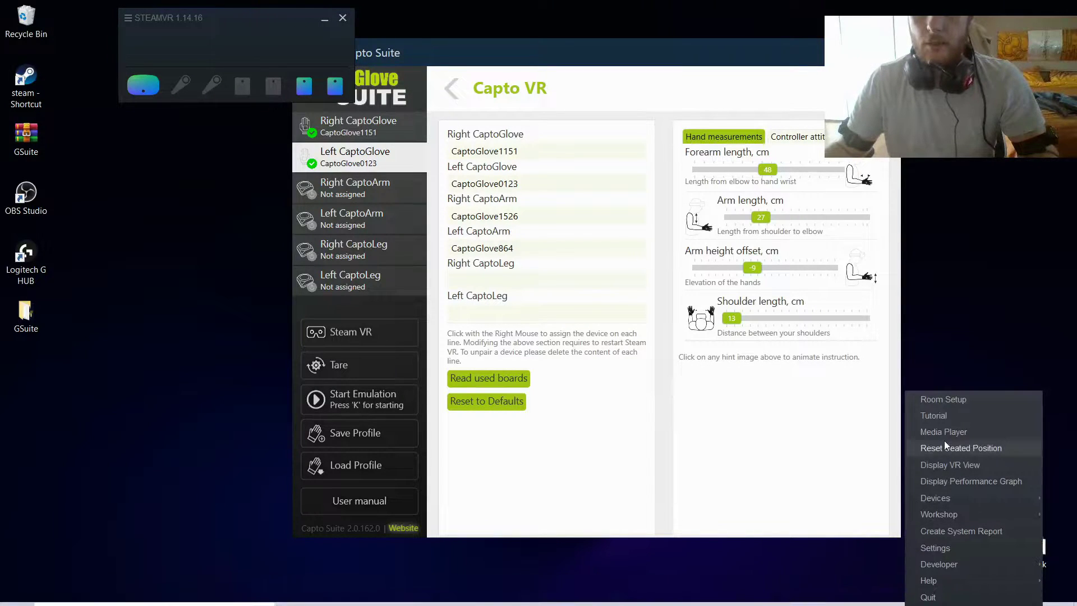
{"action": "left_click", "coordinate": [522, 158]}
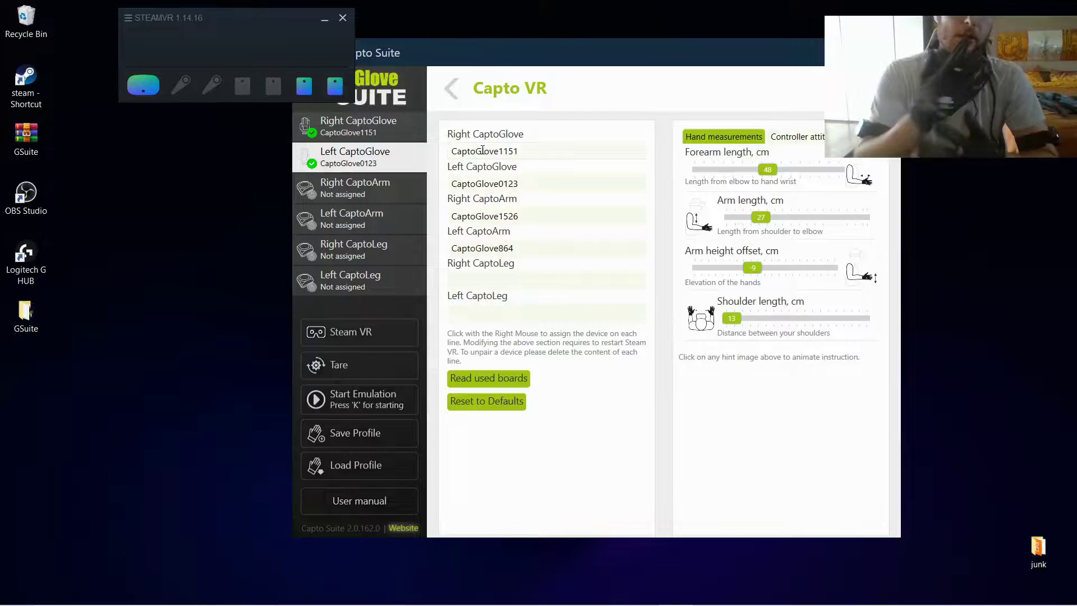
{"action": "left_click_drag", "start_coordinate": [519, 151], "coordinate": [466, 155]}
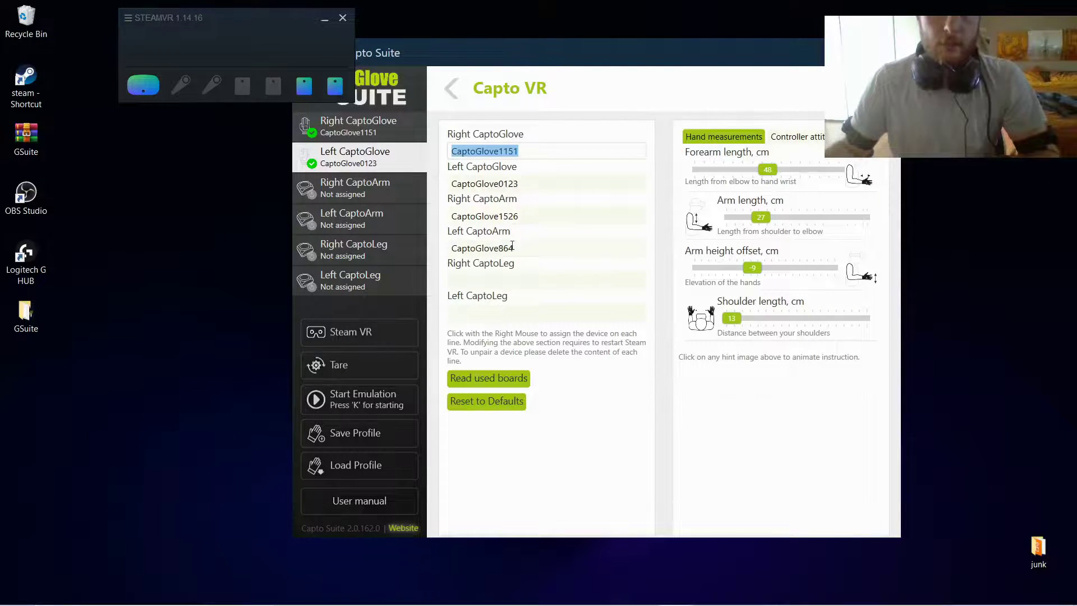
{"action": "left_click", "coordinate": [499, 377]}
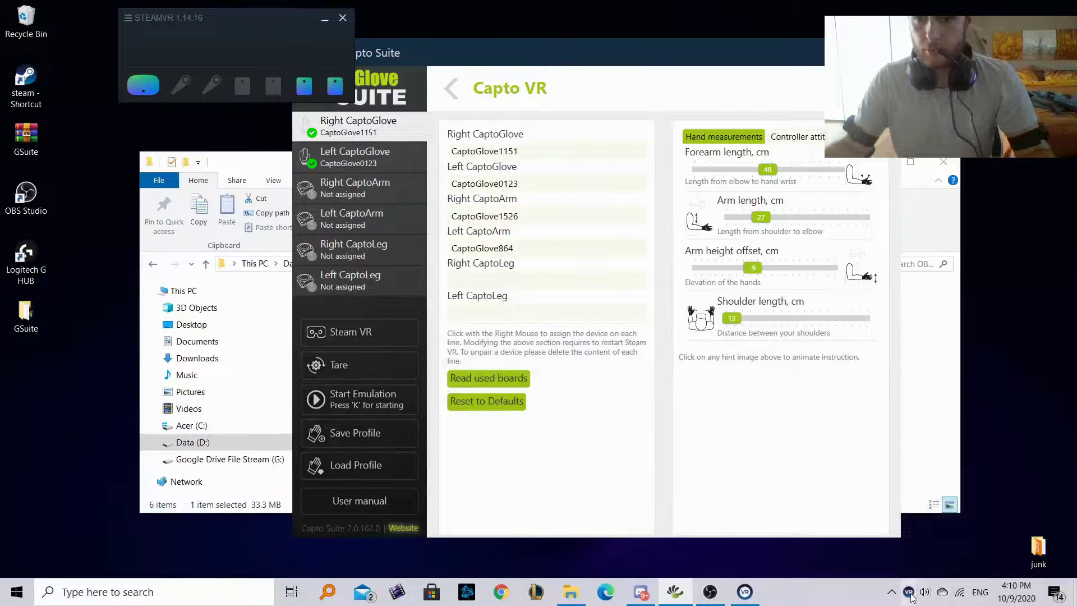
Step: Display SteamVR's VR view to check the hand tracking, and exit SteamVR
{"action": "right_click", "coordinate": [914, 600]}
{"action": "left_click", "coordinate": [948, 451]}
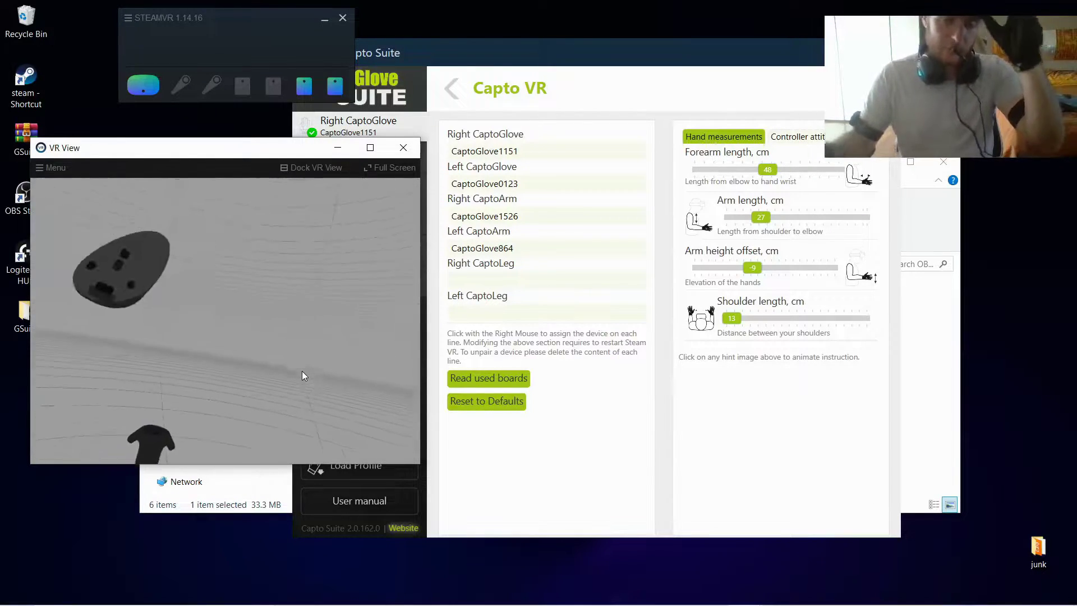
{"action": "left_click", "coordinate": [343, 17]}
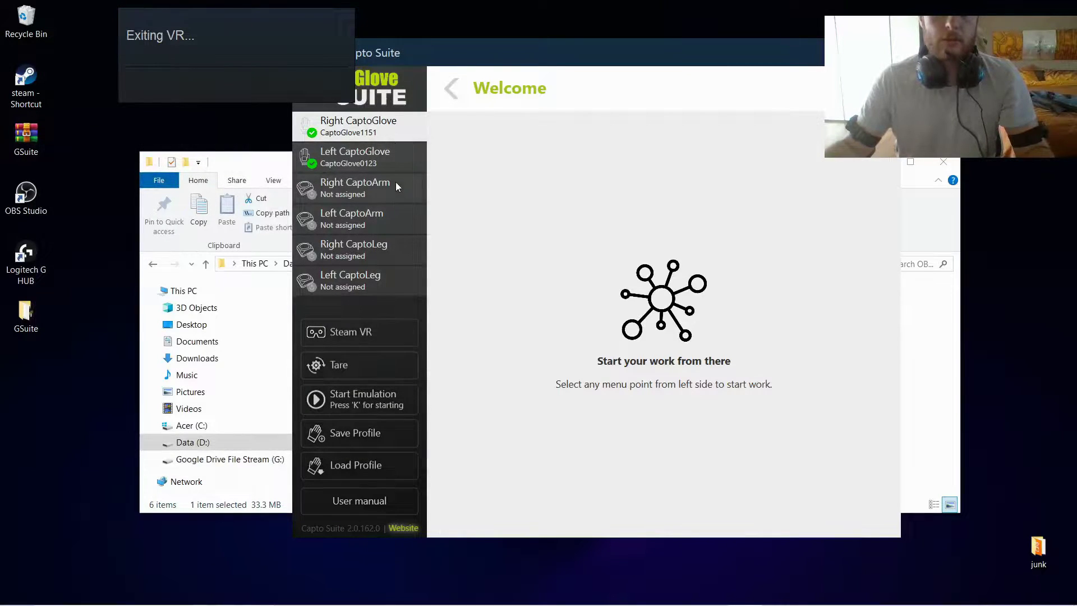